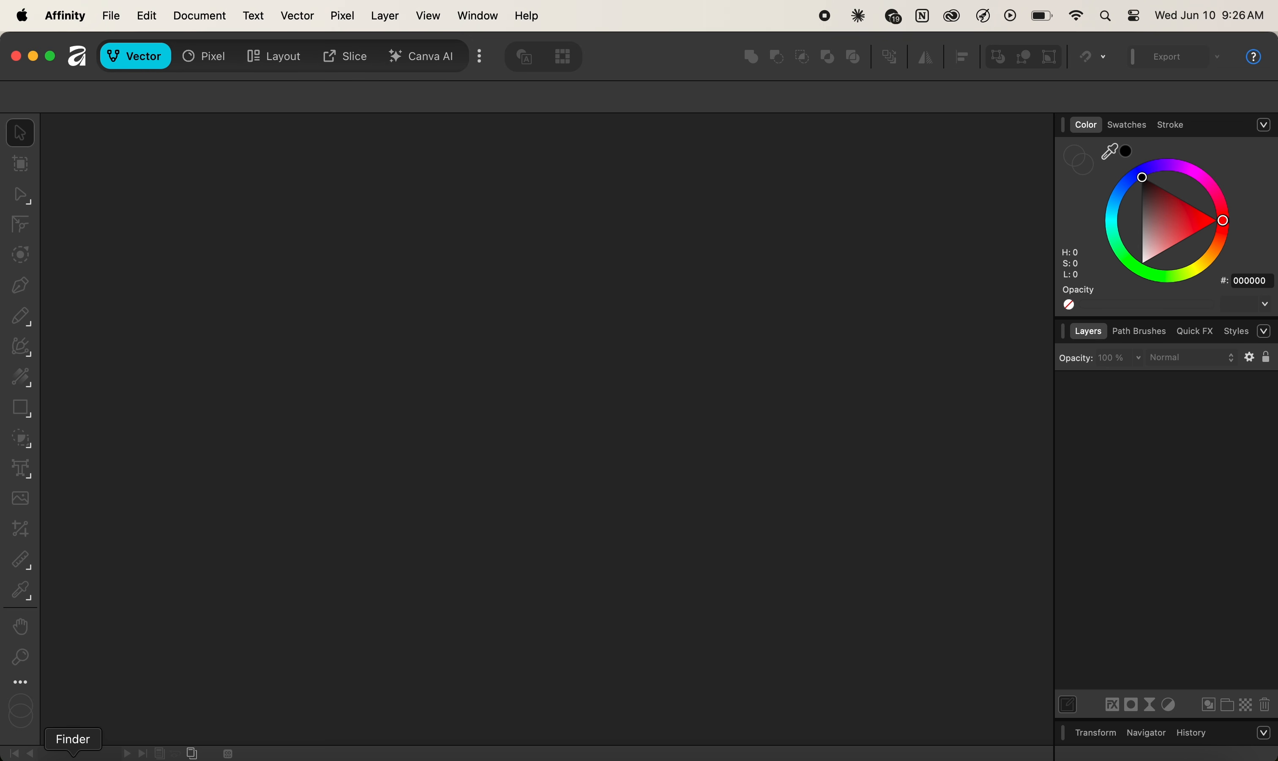
Open Social Media Post.af from Finder in Affinity and bring up a new Claude chat.
left_click(73, 755)
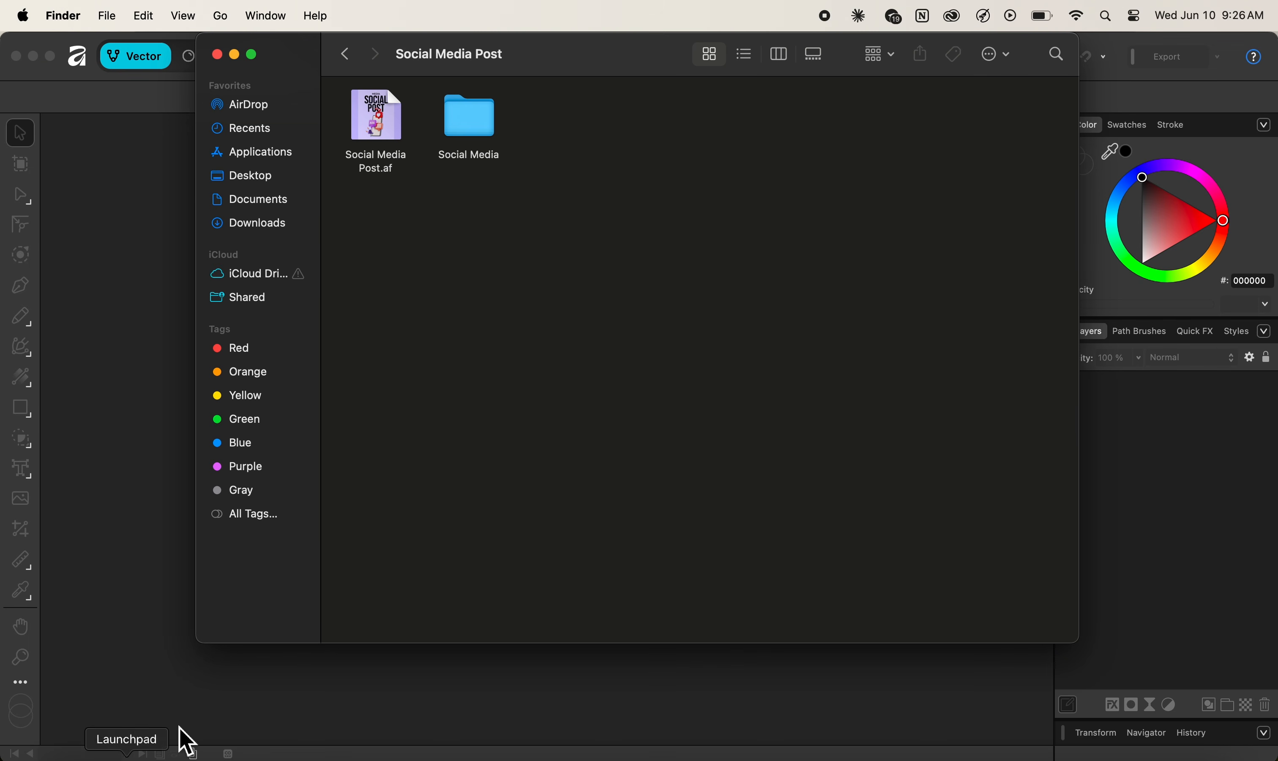
double_click(379, 129)
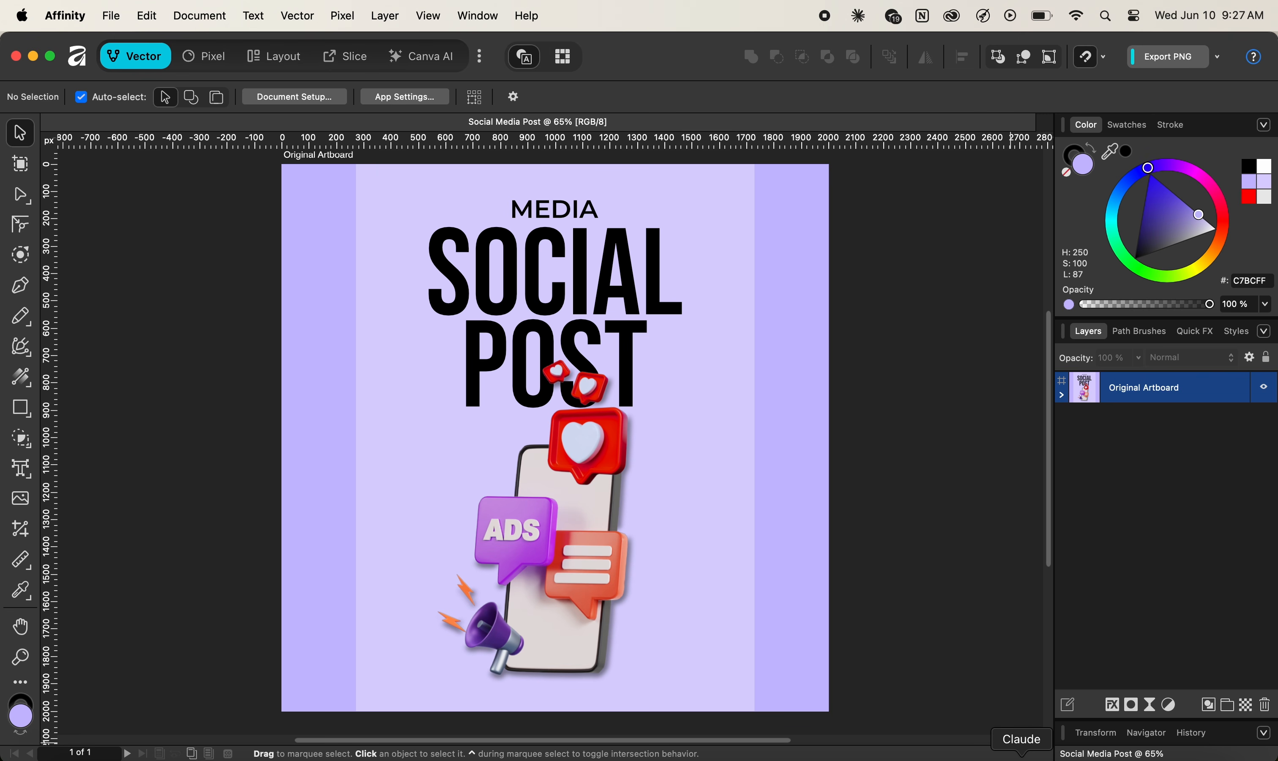
left_click(1021, 756)
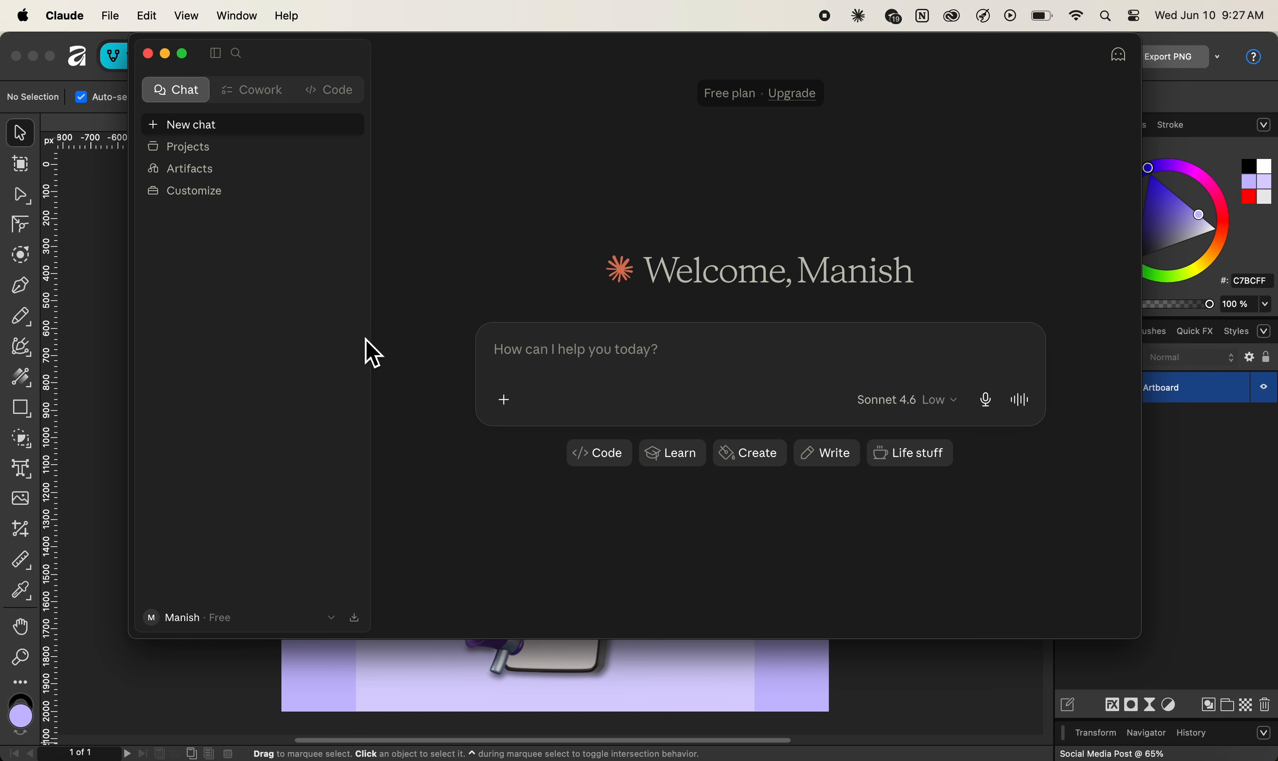
Ask Claude whether the Affinity MCP server is connected and which tools it provides.
type("Can you see the affinity mcp server?")
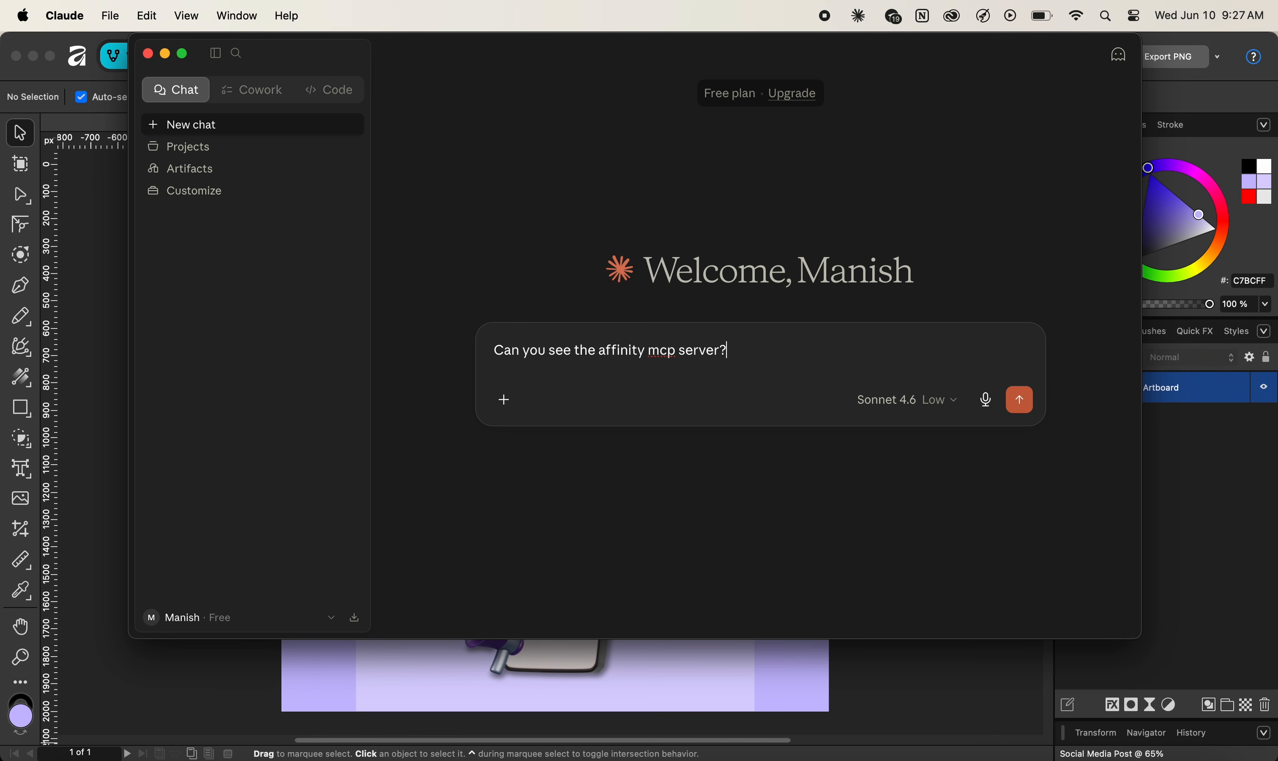
key("Return")
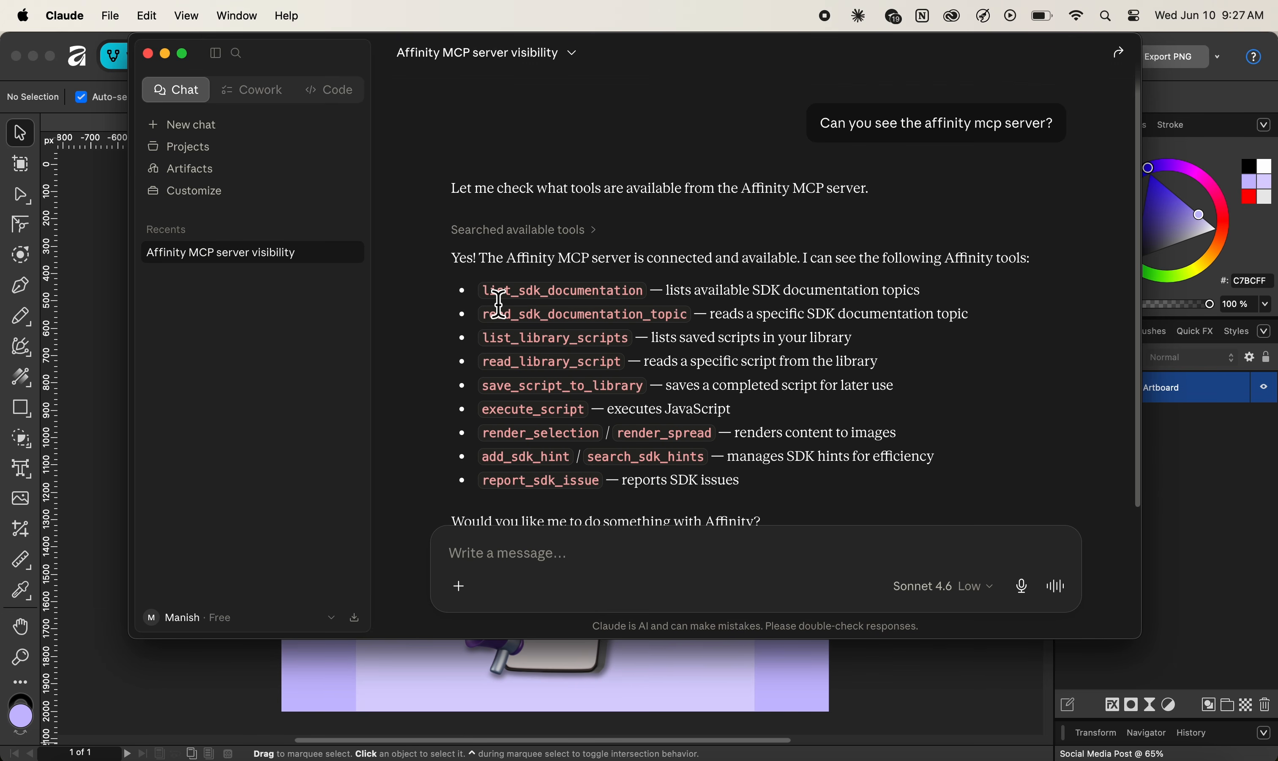
scroll(499, 303, "down", 1)
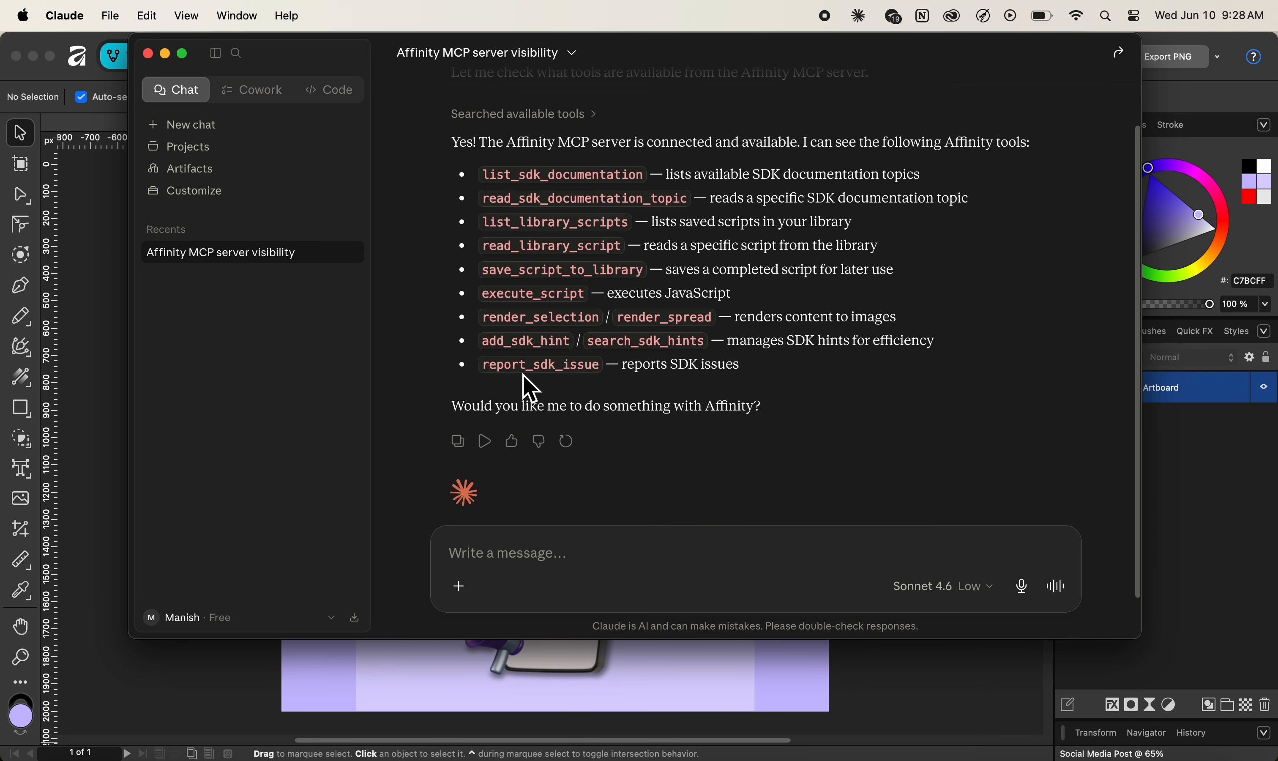
left_click(589, 667)
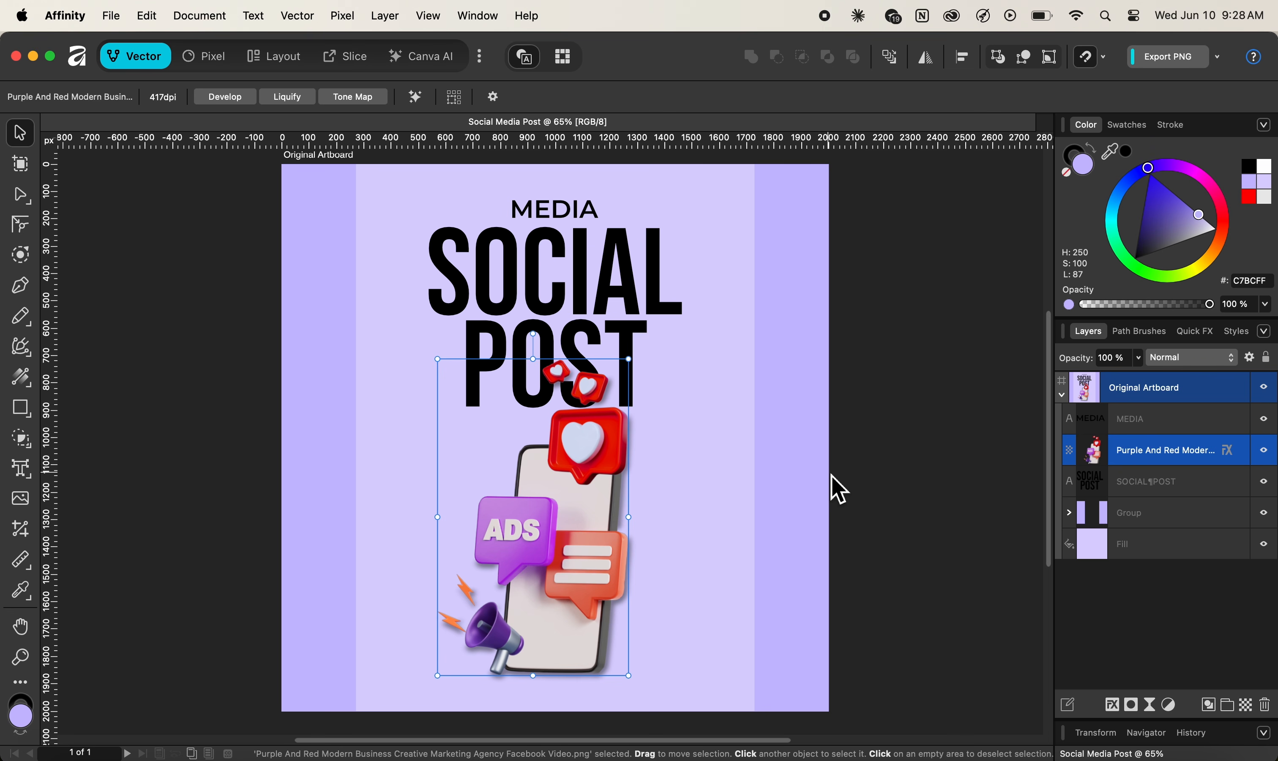
left_click(1019, 753)
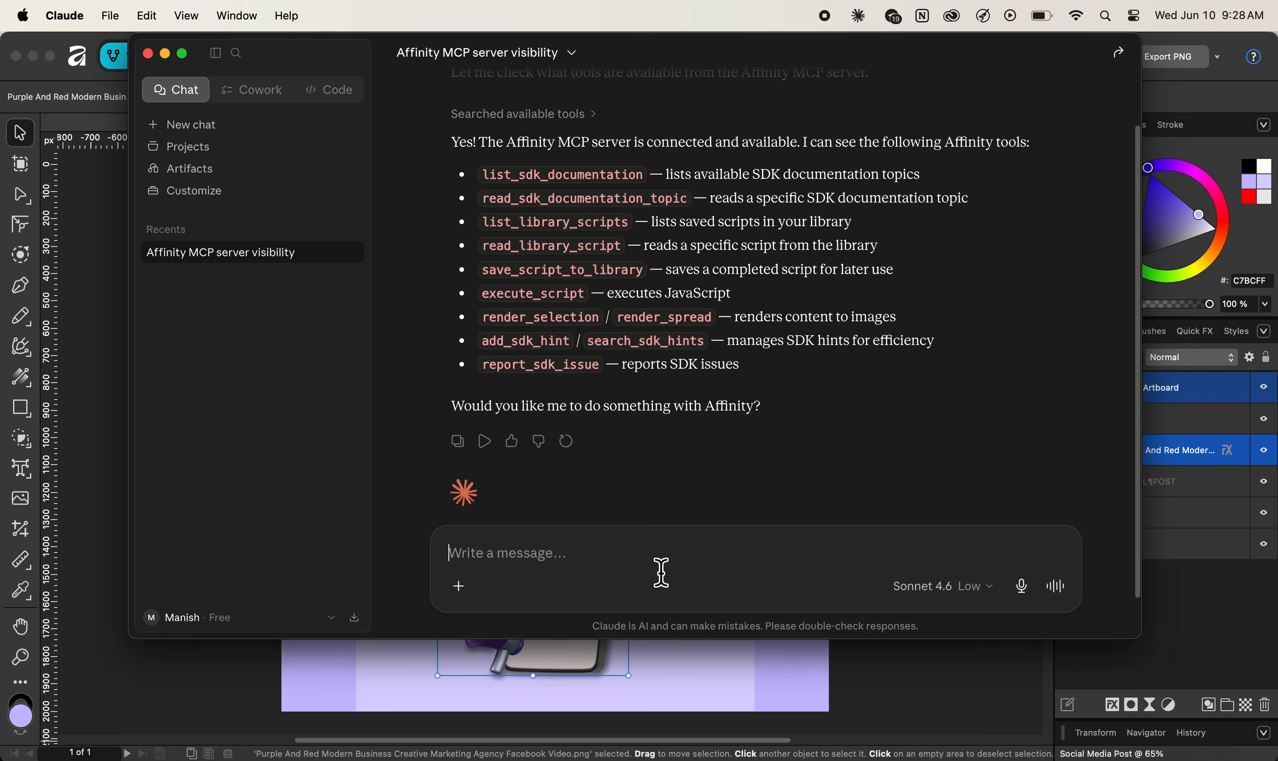
Draft the prompt for 1080x1920 and 1200x628 artboards with PNG export, dropping '.af' from the file name.
type("I am using Affinity by Canva, April ’26 release on macOS. I currently have my master file \"Social Media Post.af\" manually opened and active in the workspace. Please execute the following workflow on this open document using the Affinity MCP server: 1. Create Artboards: Create two new Artboards alongside the original master design layout. 2. Resize and Scale: Resize the first new Artboard to 1080x1920 (Vertical) and the second to 1200x628 (Horizontal). Copy all design elements from the original master Artboard onto these two new Artboards, automatically rescaling the background layers and centering the core assets to intelligently fit the new dimensions. 3. Export to Local Directory: Once the designs on the new Artboards are positioned, export both new Artboards as high-quality PNG files. Save the exported files directly into my local folder at the following exact path: /Users/manishshrestha/Desktop/Assets/Social Media Post/Social Media.")
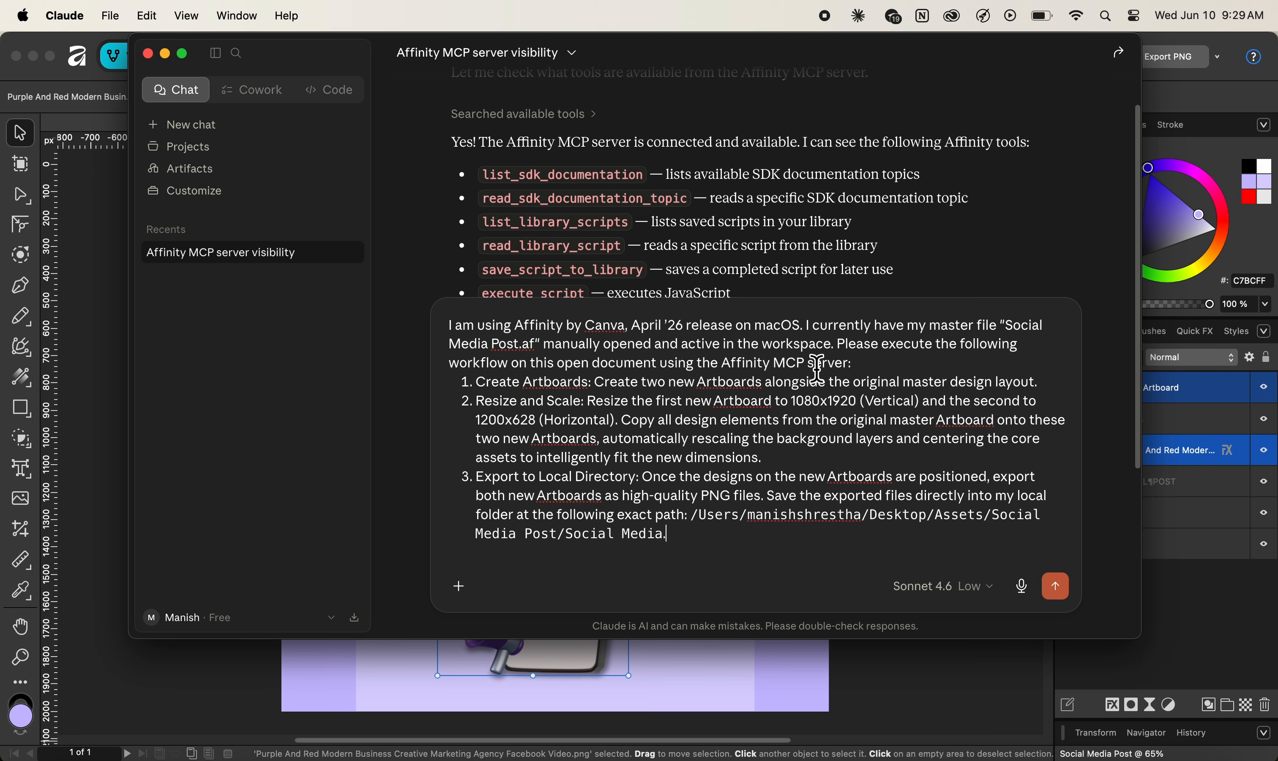
left_click_drag(319, 56, 285, 114)
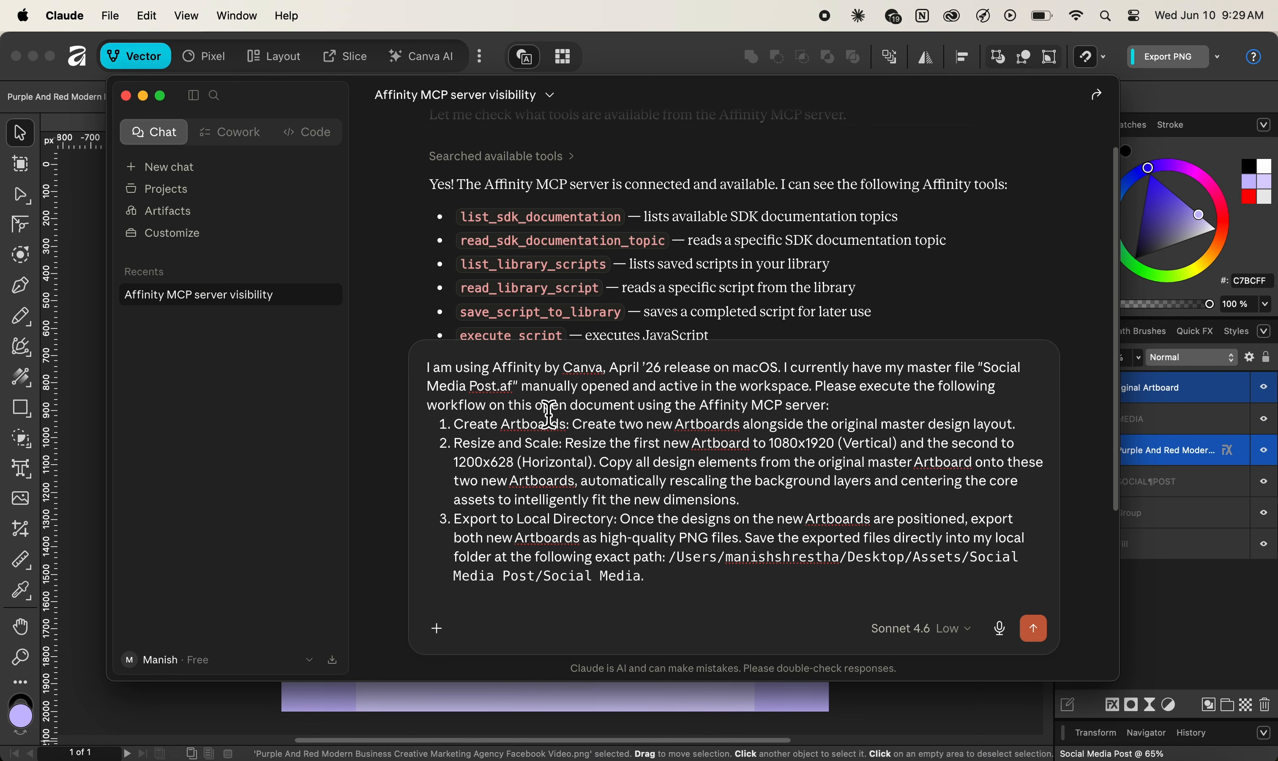
left_click_drag(320, 106, 324, 175)
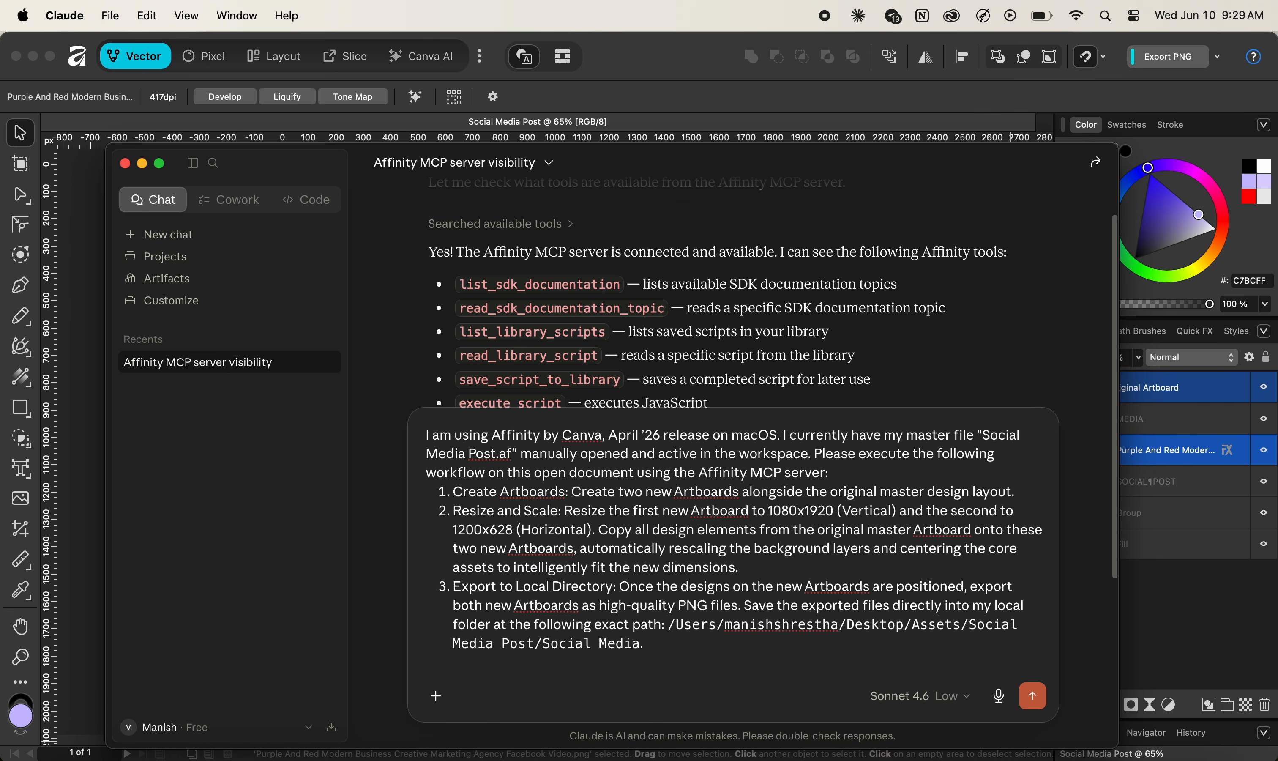
key("BackSpace")
key("BackSpace")
key("BackSpace")
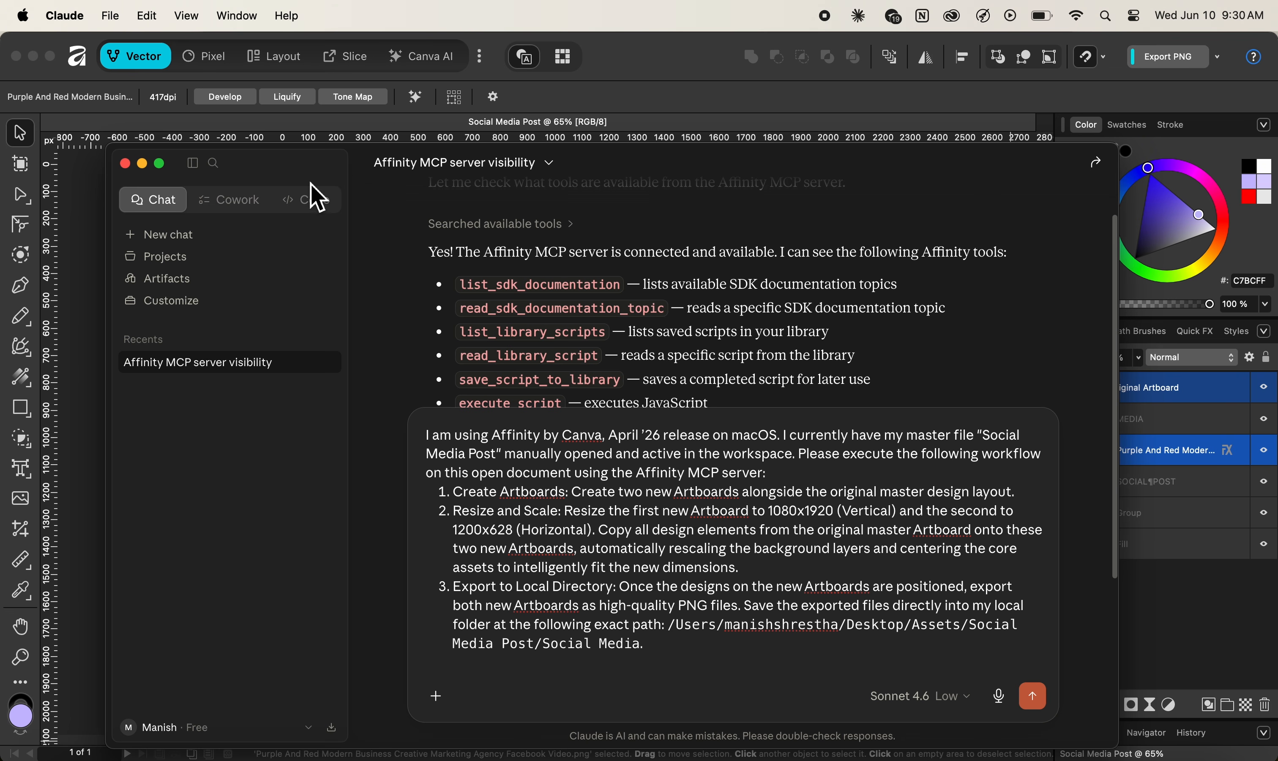
left_click_drag(310, 182, 290, 152)
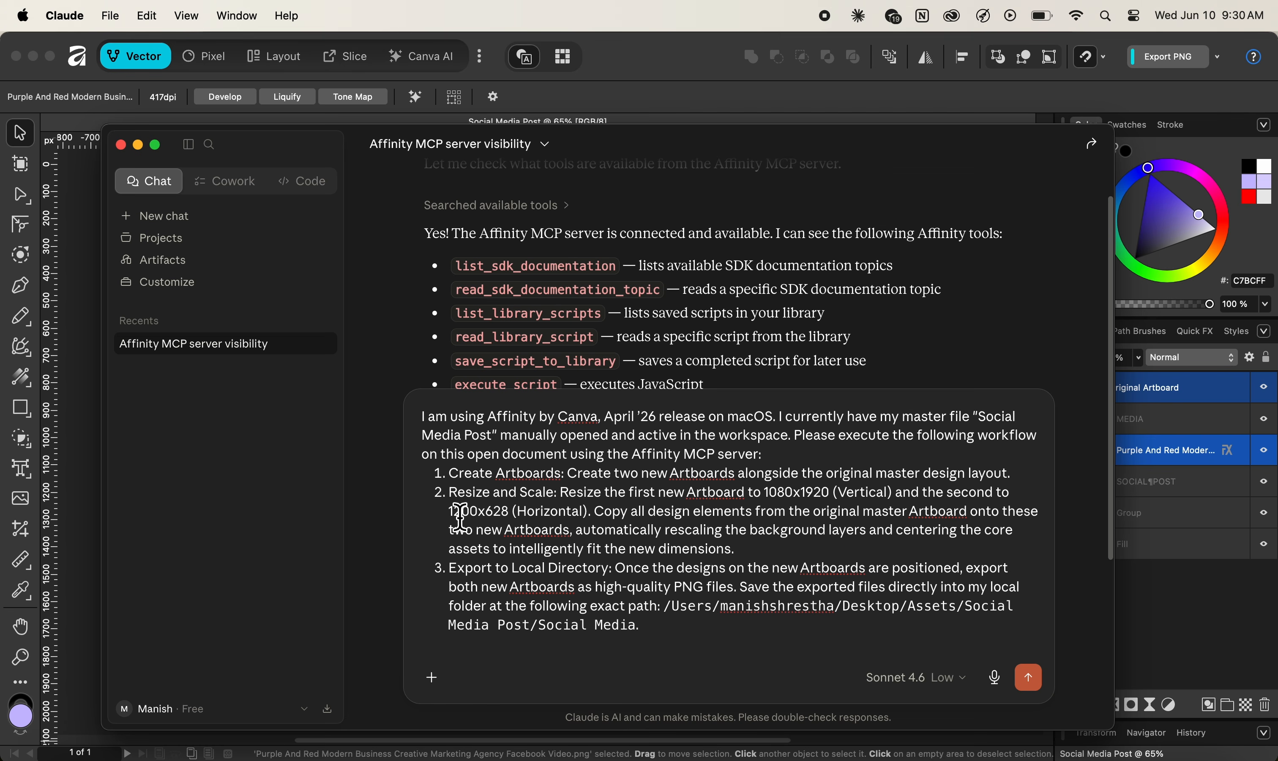
left_click_drag(313, 156, 348, 417)
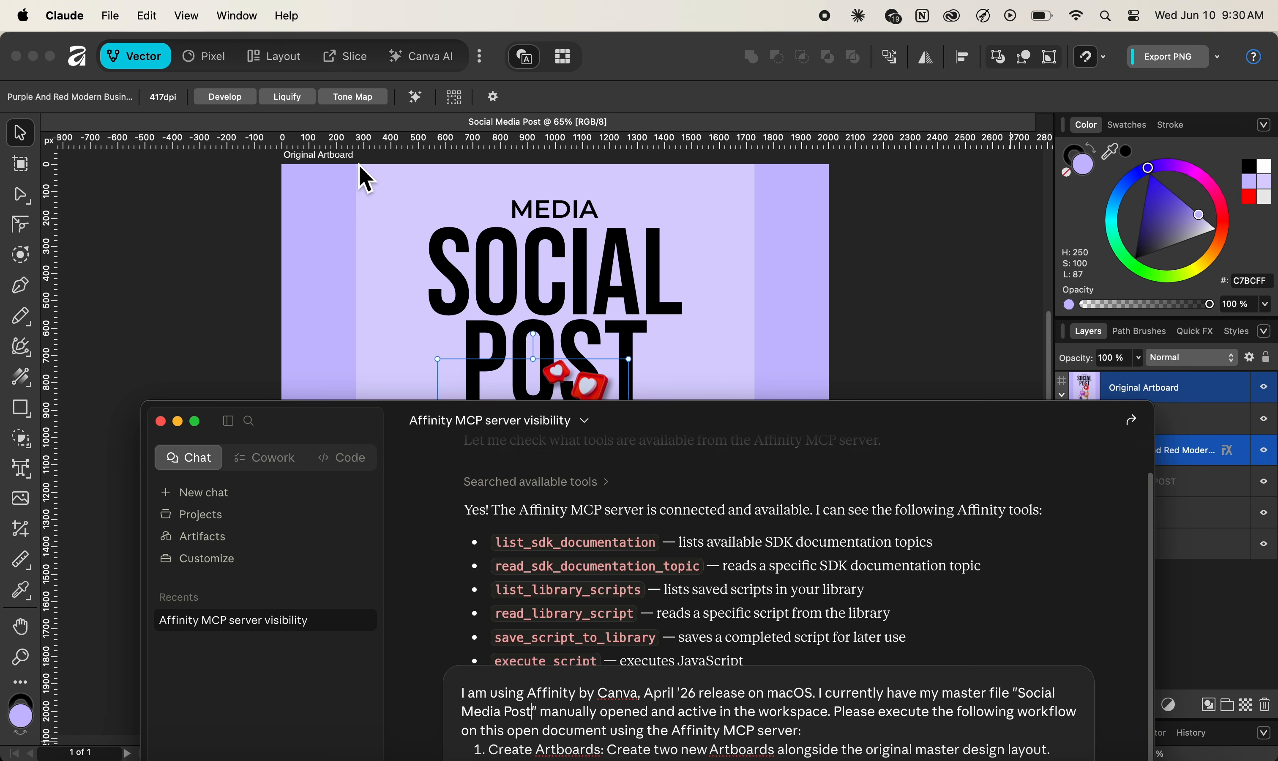
left_click_drag(307, 422, 260, 136)
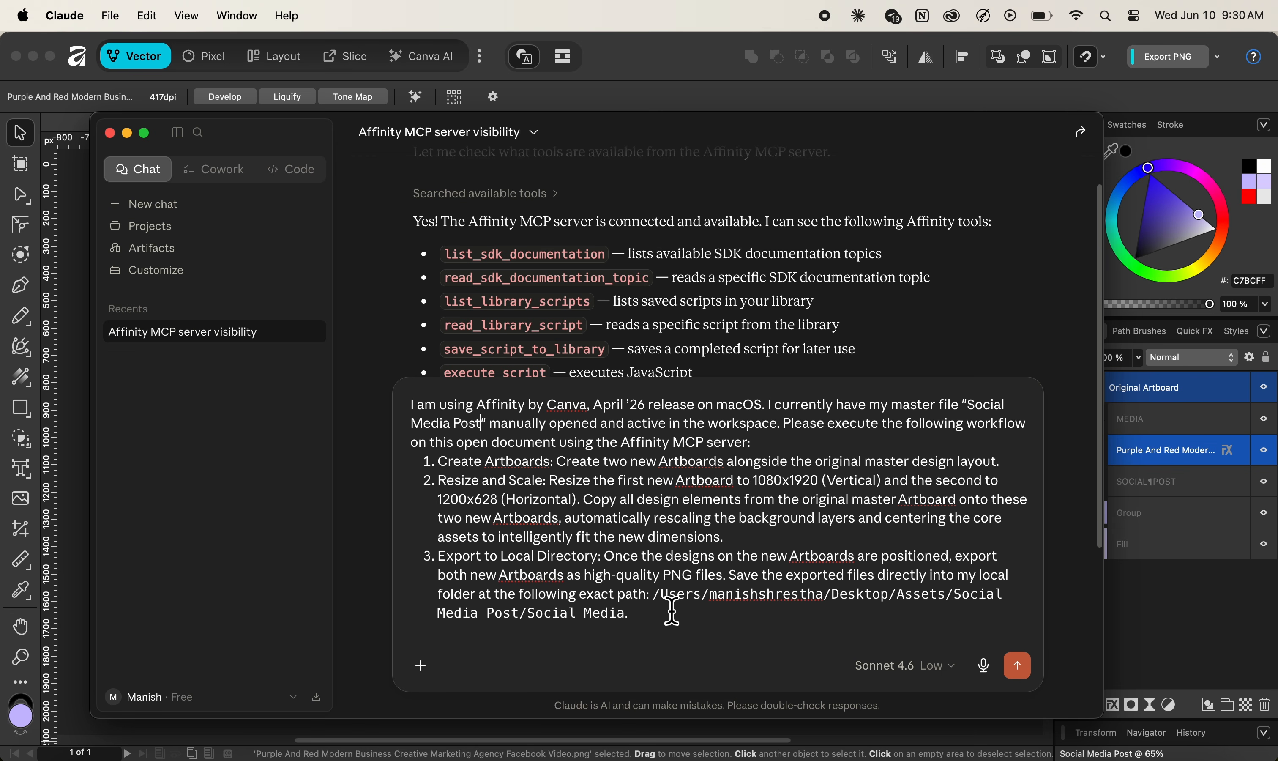
left_click_drag(653, 594, 639, 626)
left_click(769, 625)
Send the workflow prompt and move the Claude window right to reveal the Affinity canvas.
key("Return")
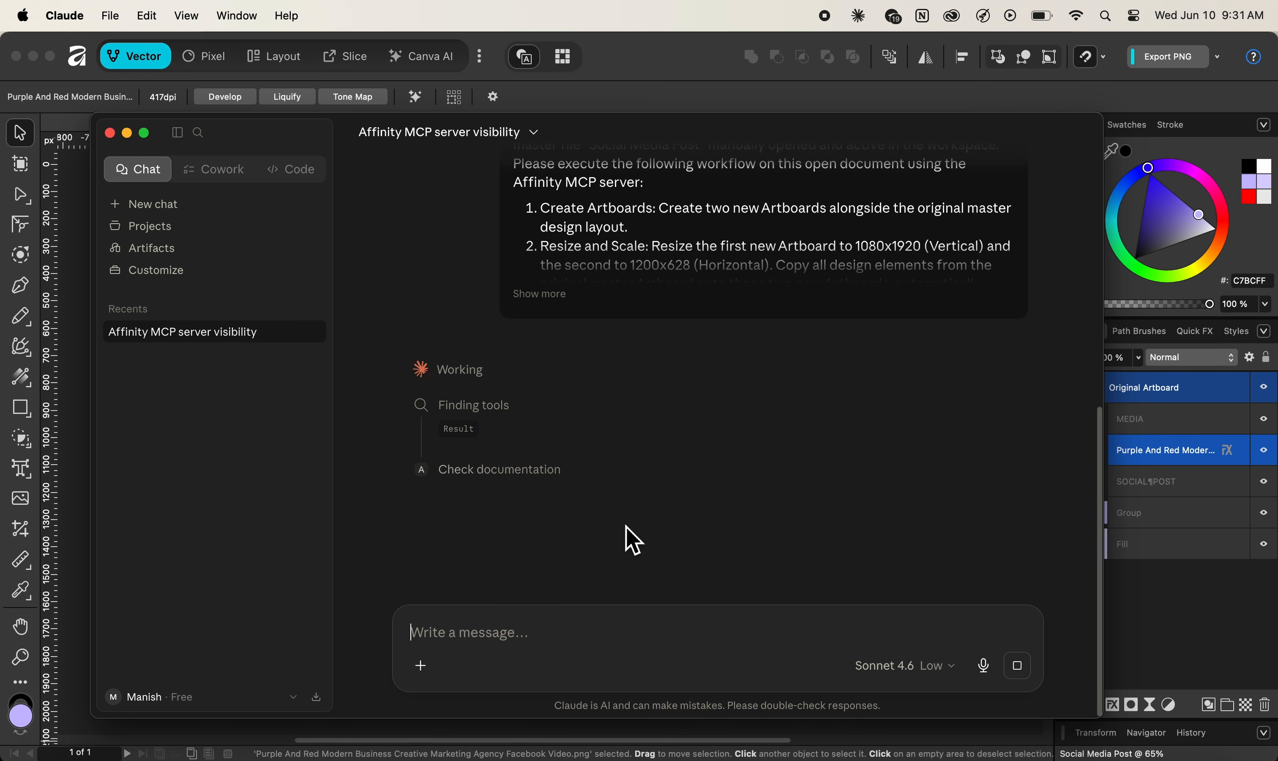
scroll(410, 180, "up", 3)
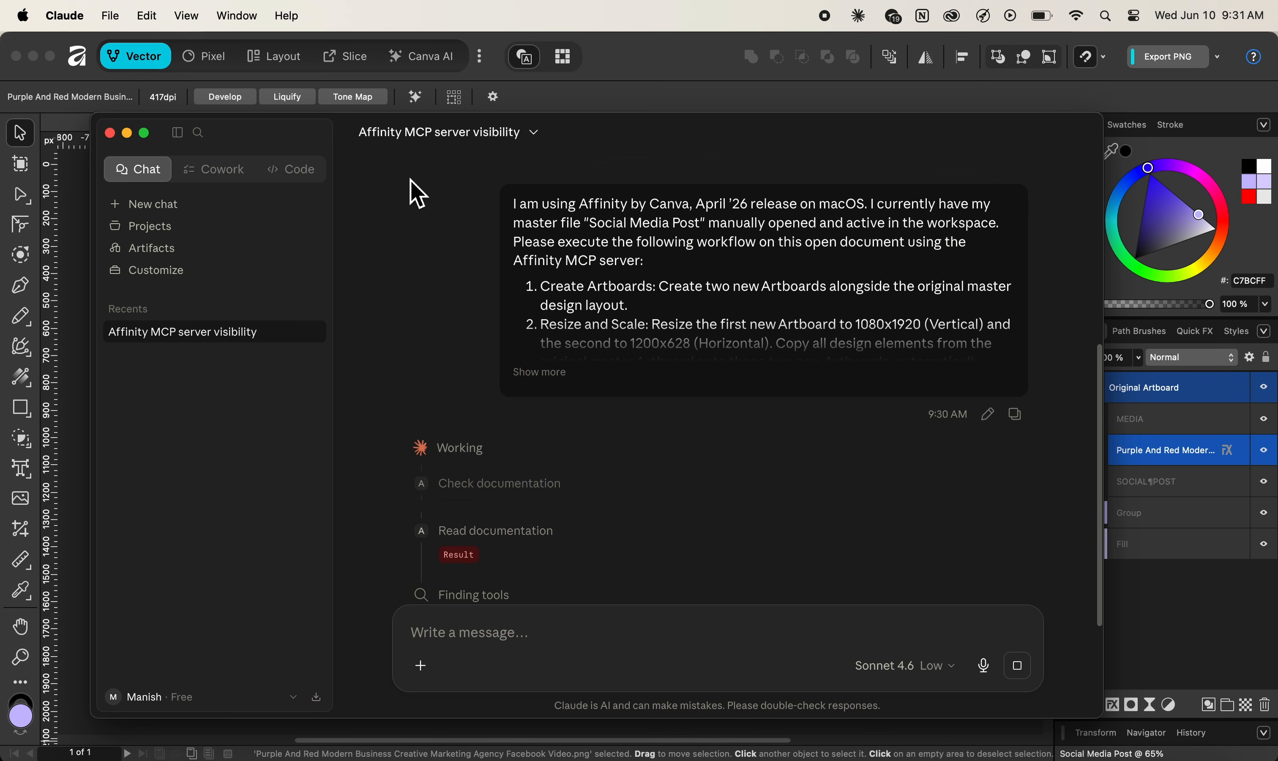
scroll(575, 327, "down", 3)
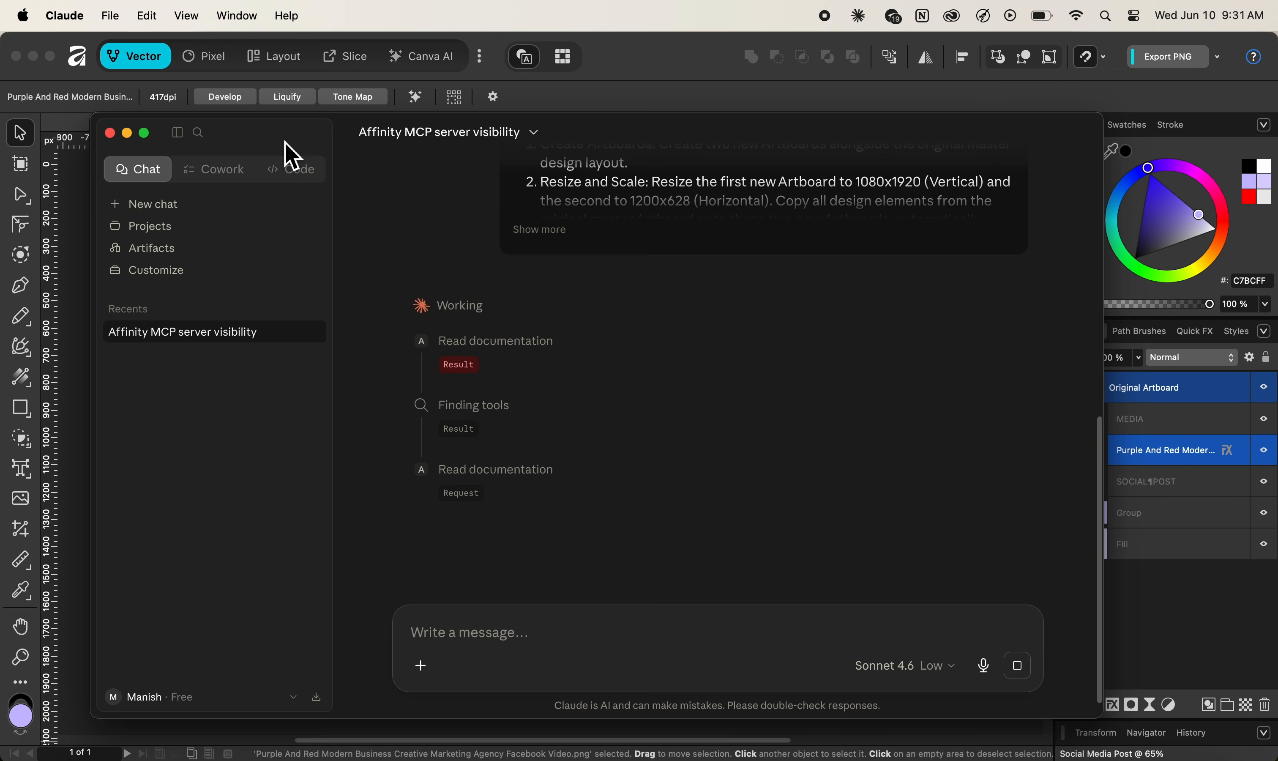
left_click_drag(292, 155, 932, 94)
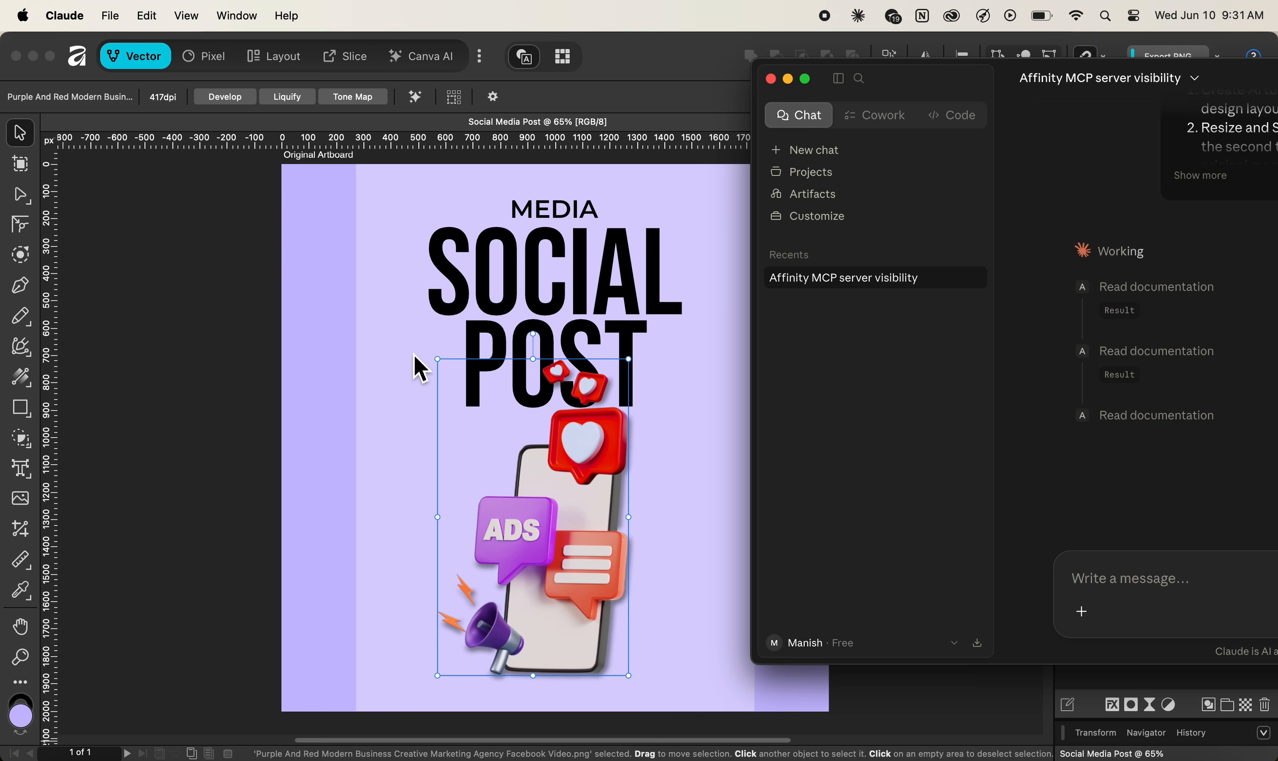
left_click(223, 292)
scroll(222, 292, "down", 5)
scroll(222, 292, "right", 3)
scroll(222, 292, "up", 2)
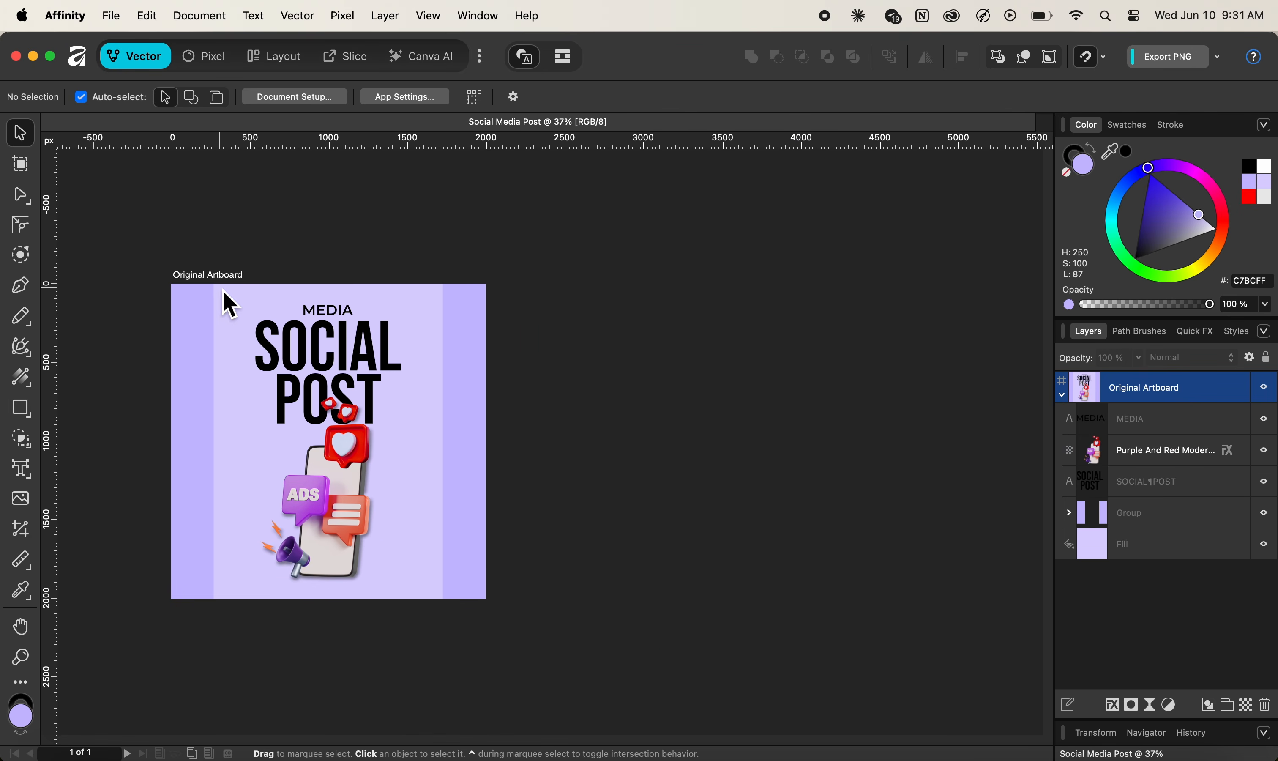
scroll(552, 351, "right", 2)
scroll(552, 352, "down", 1)
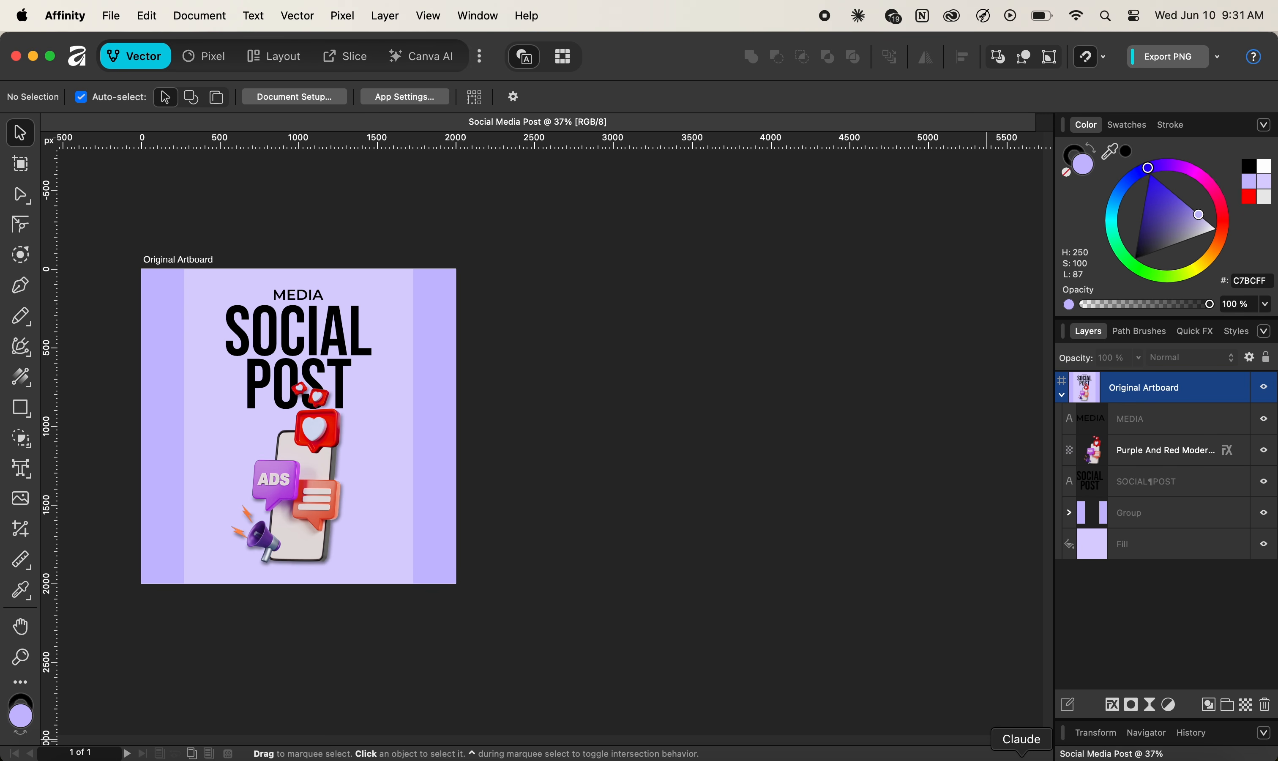
left_click(1021, 755)
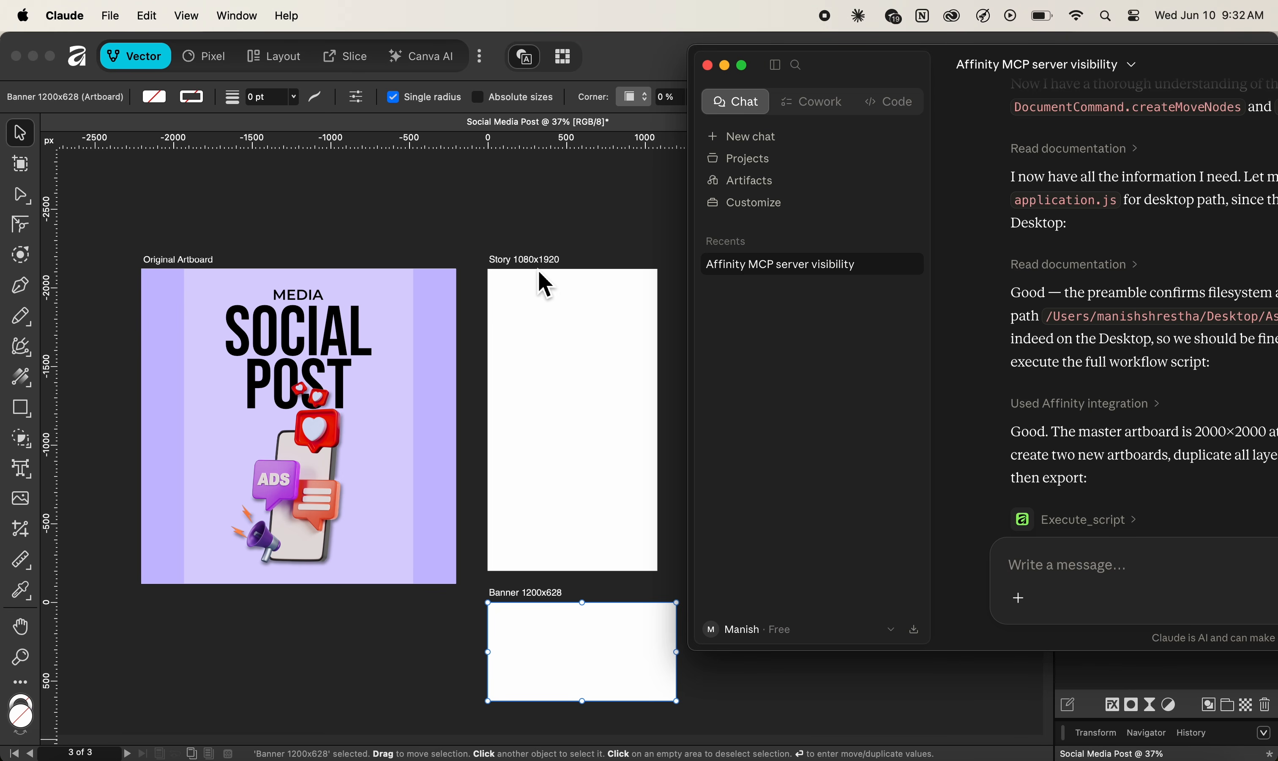
Scroll to watch the Story 1080x1920 and Banner 1200x628 artboards appear with the lavender background.
scroll(573, 309, "down", 1)
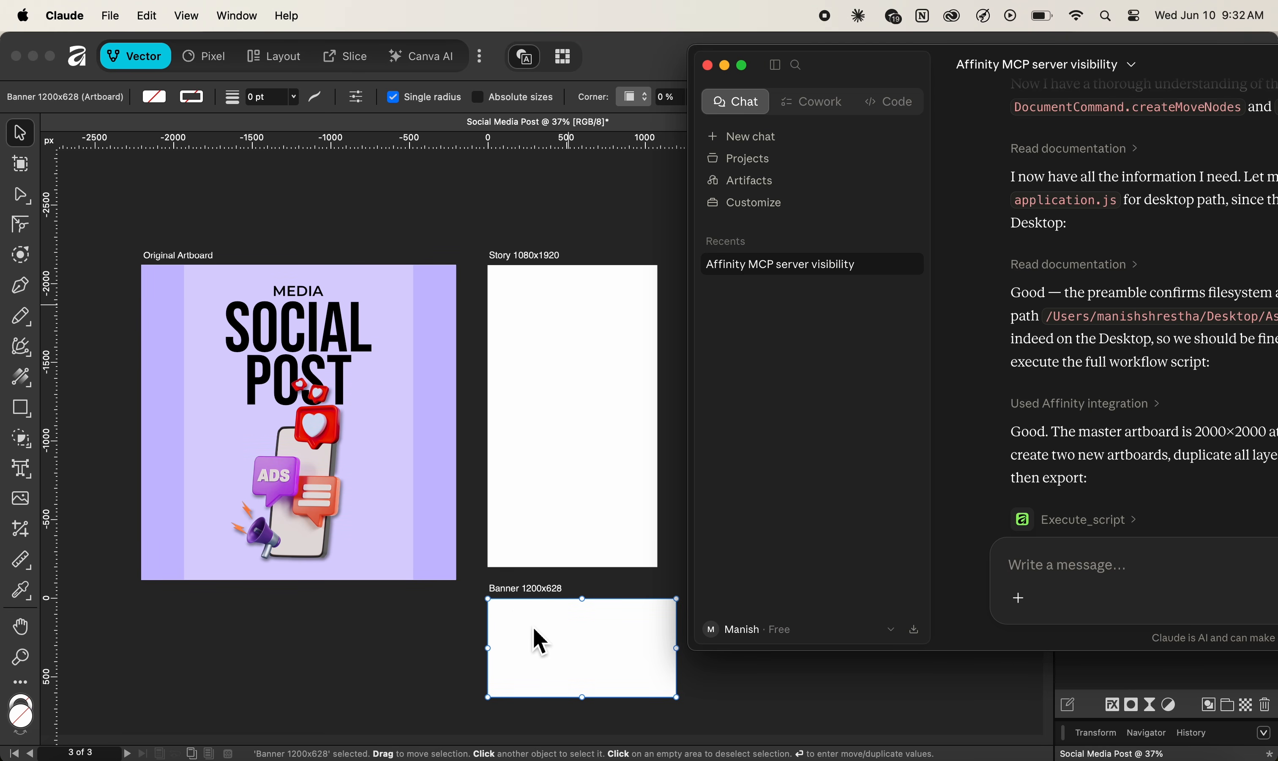
scroll(1074, 454, "up", 3)
scroll(1074, 454, "down", 7)
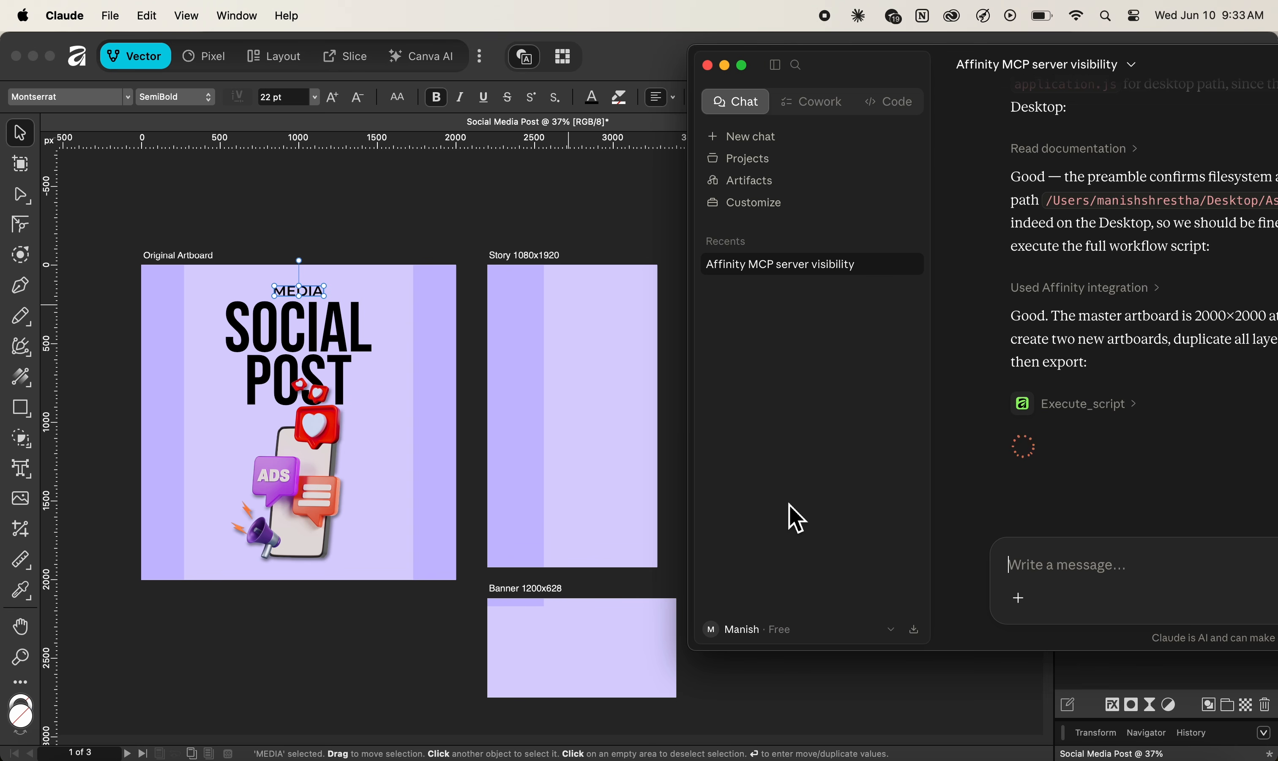
Shift the Claude window over the canvas while the script finishes both PNG exports.
left_click_drag(882, 72, 974, 78)
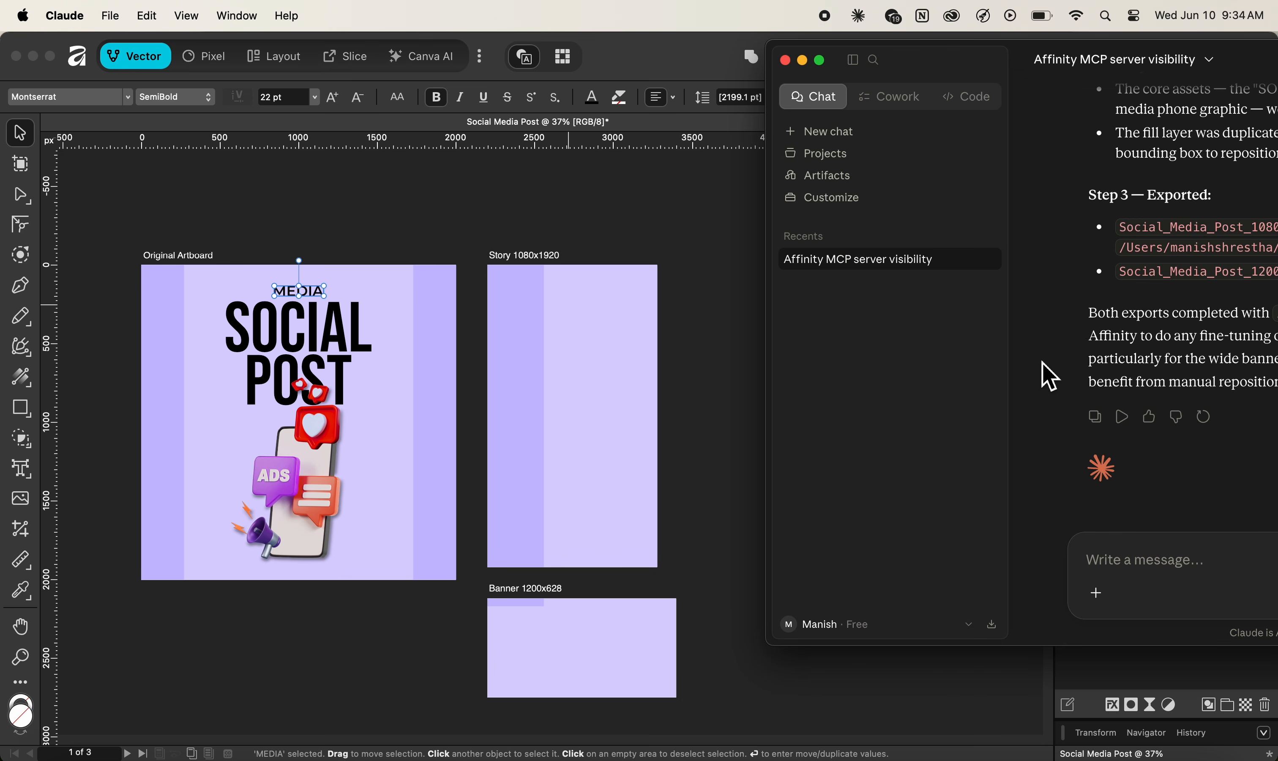
Review Claude's Step 1–3 summary, then bring the Affinity document with its three artboards forward.
scroll(1050, 314, "up", 1)
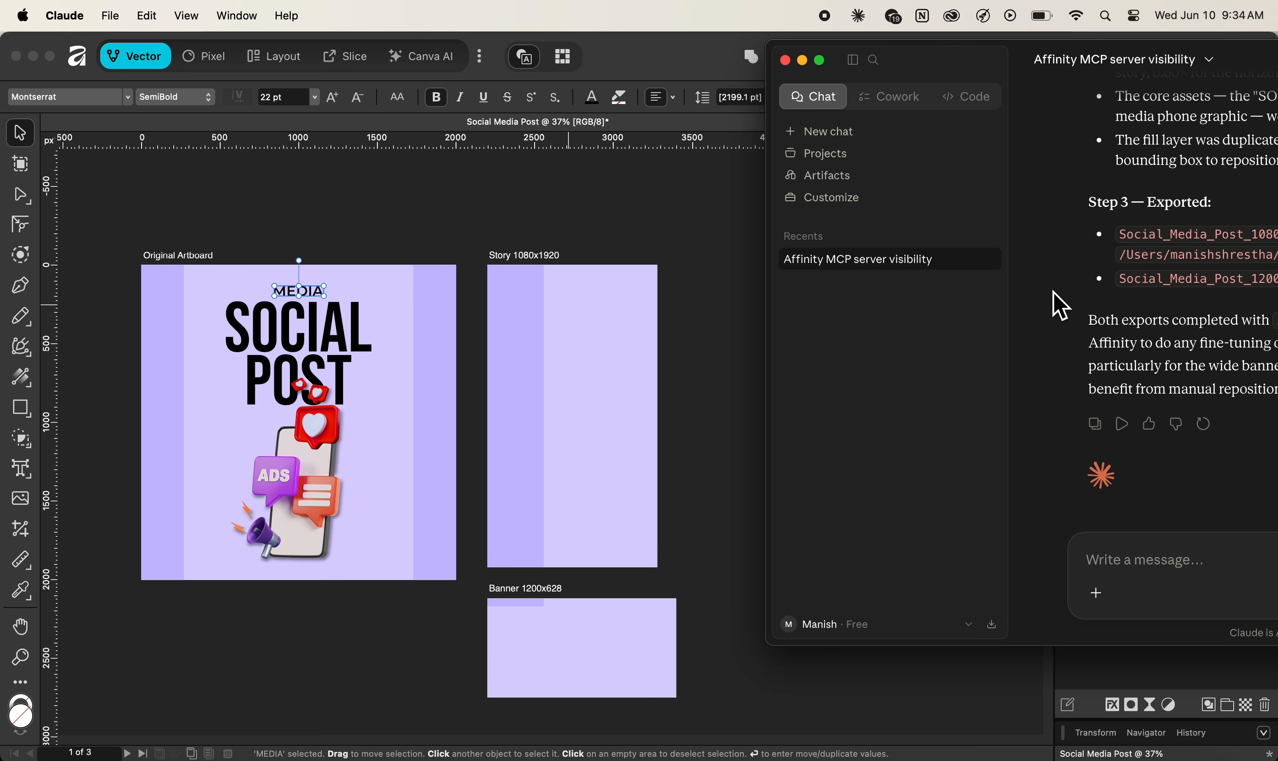
scroll(1058, 306, "up", 3)
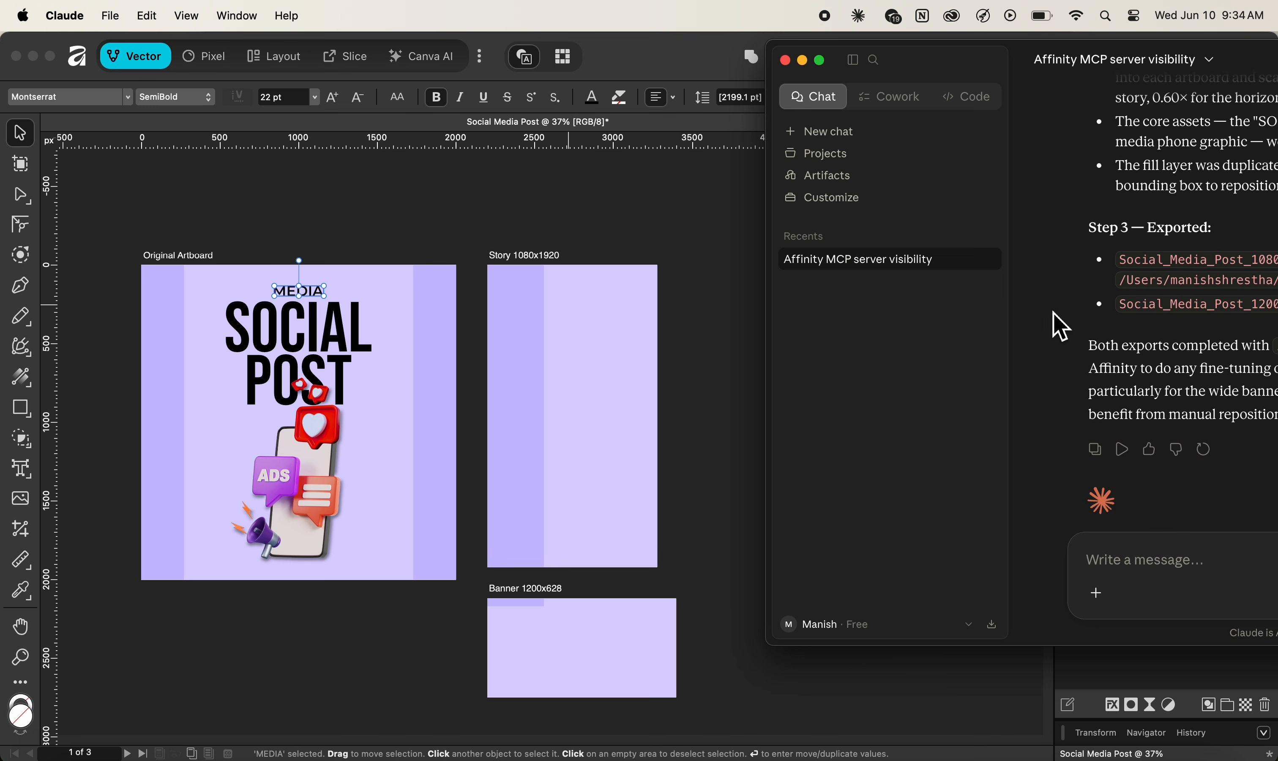
scroll(1058, 326, "up", 3)
scroll(1059, 335, "up", 10)
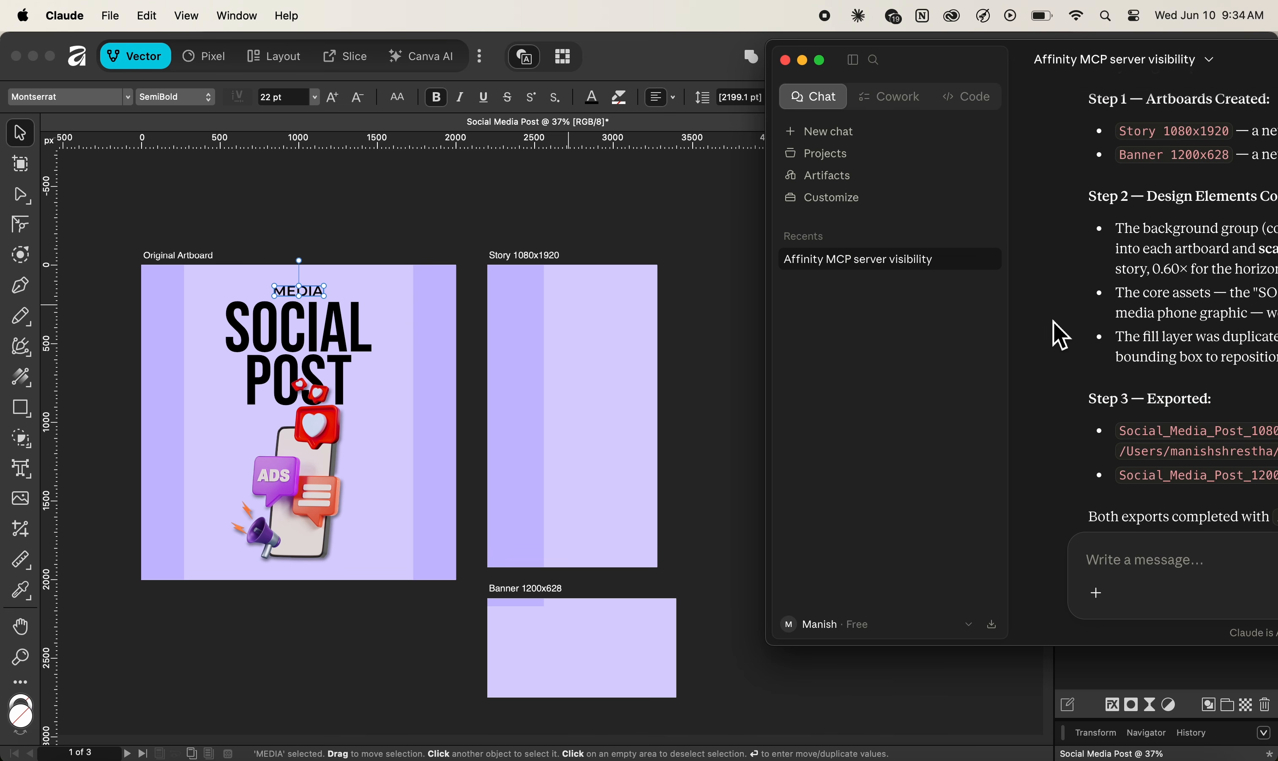
left_click(707, 370)
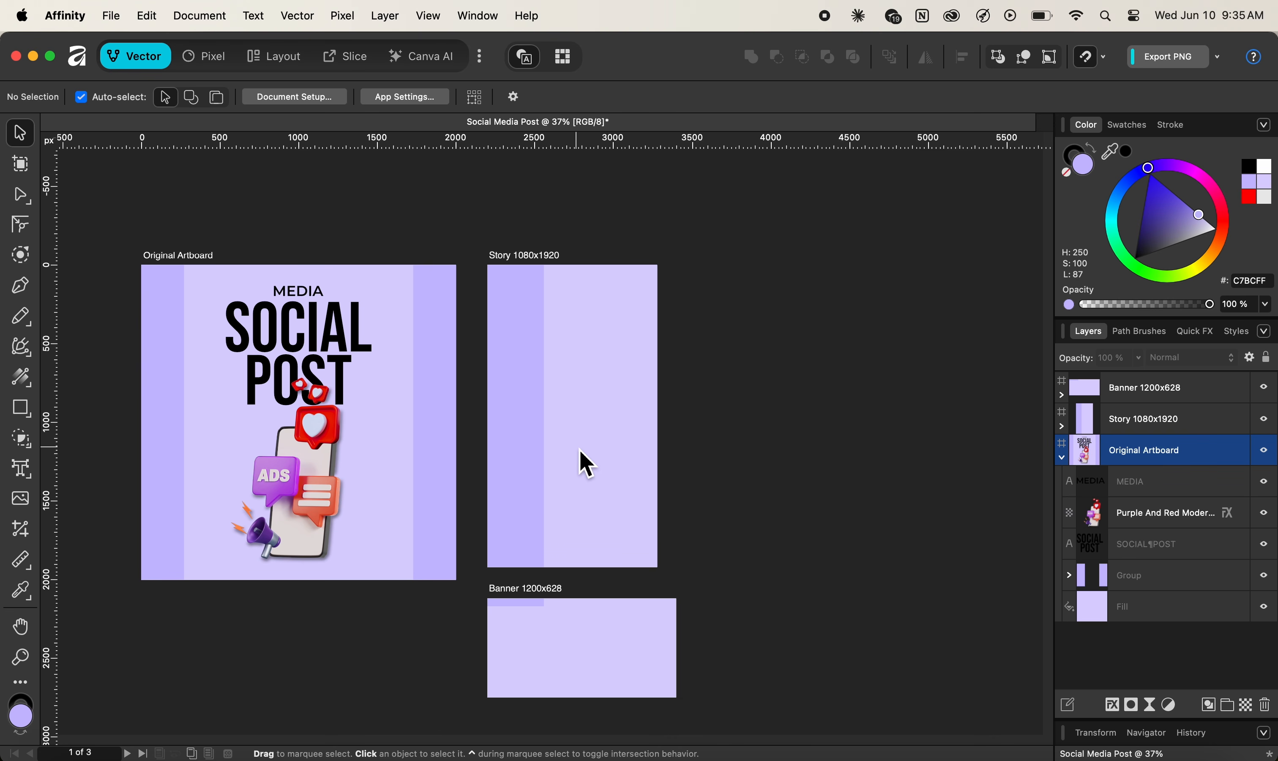
Collapse the Original Artboard layers and expand Story 1080x1920 to list MEDIA, SOCIAL POST and phone layers.
left_click(1062, 457)
left_click(1061, 426)
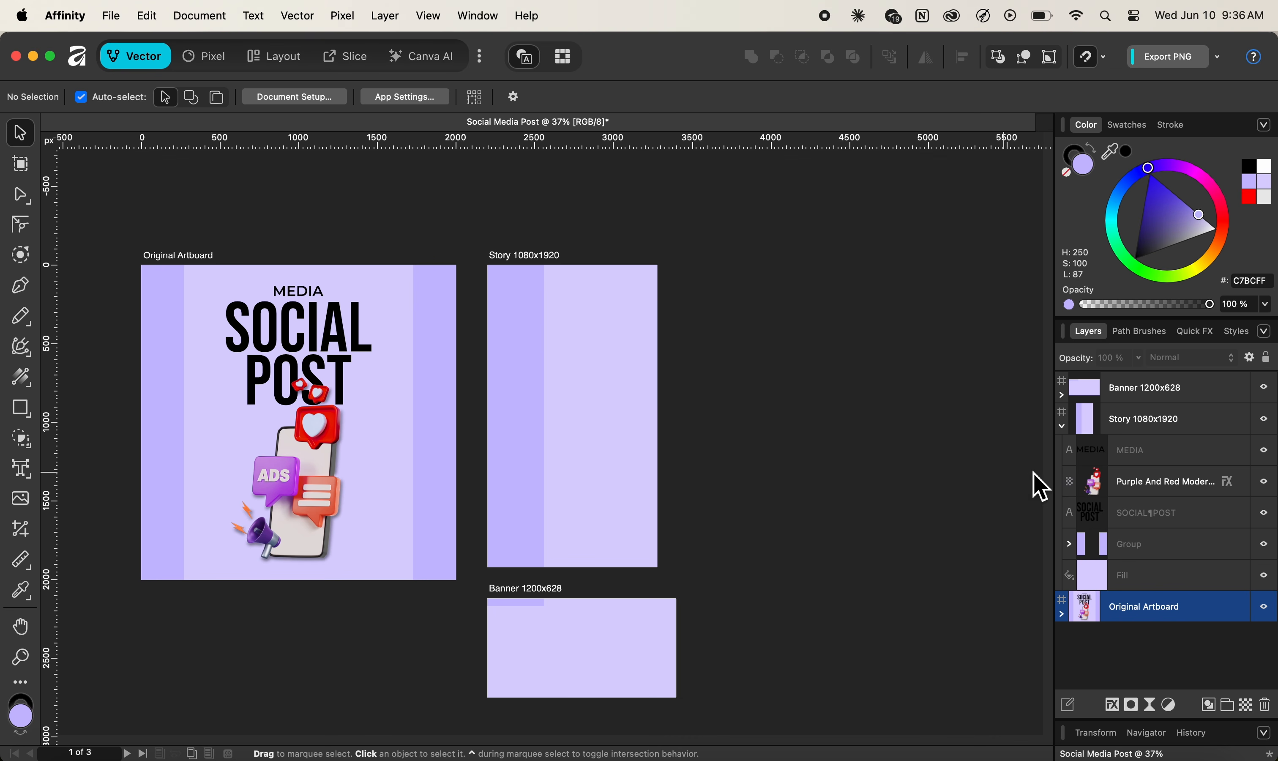
Select the Story 1080x1920 artboard's five layers, from MEDIA down to Fill.
left_click(1155, 453)
left_click(1167, 578, "shift")
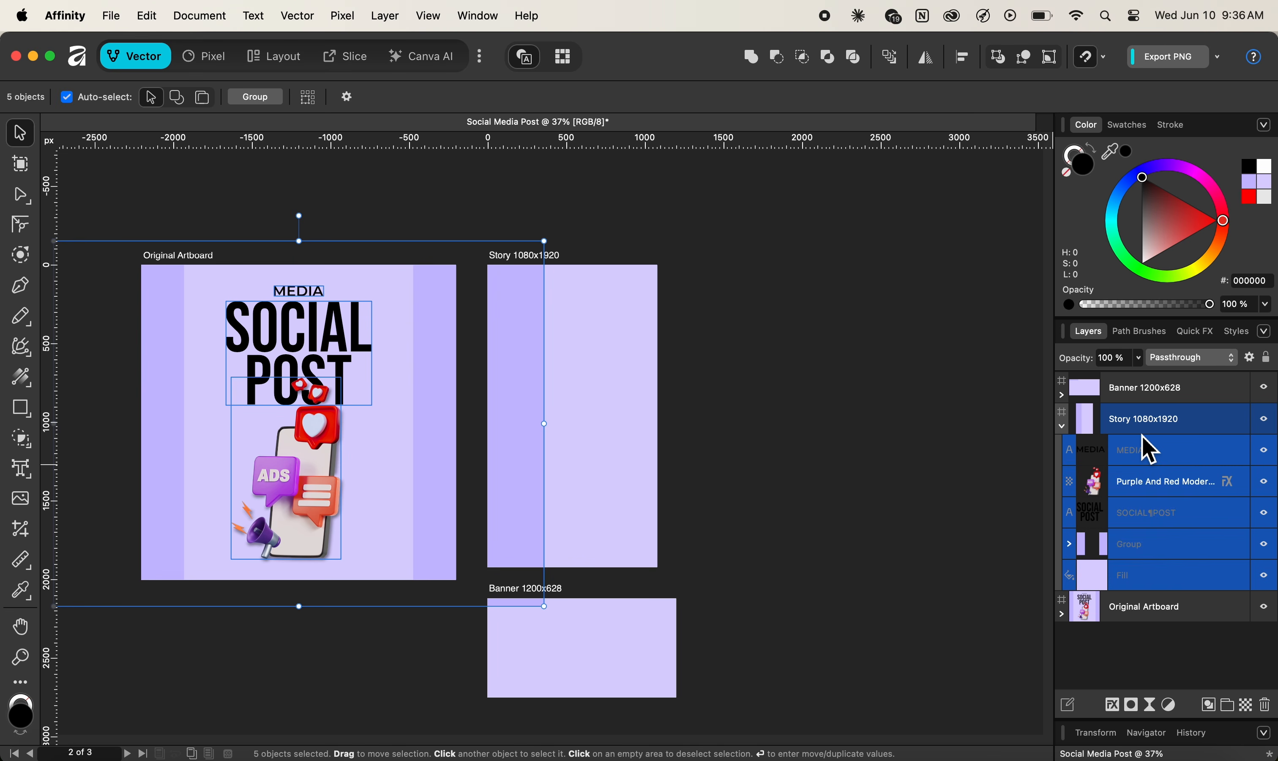